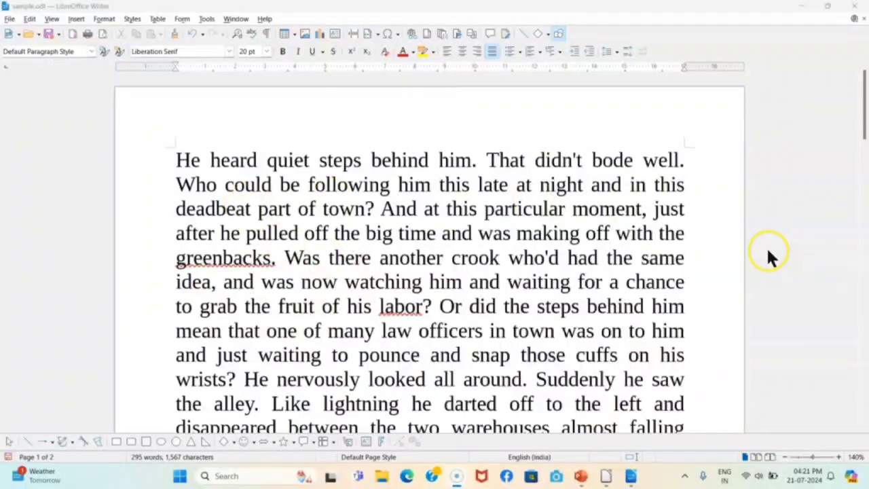
Insert the word "Change" before "That didn't bode well" in the opening paragraph
left_click(487, 160)
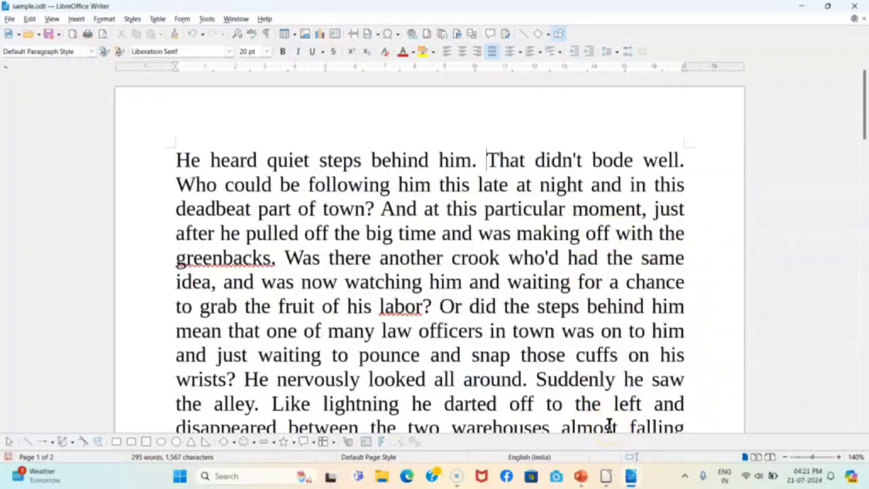
type("chnge")
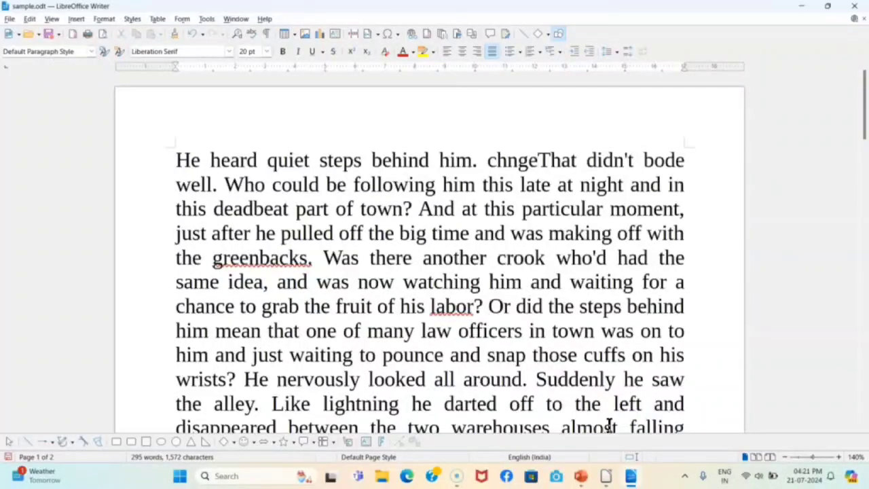
left_click(510, 161)
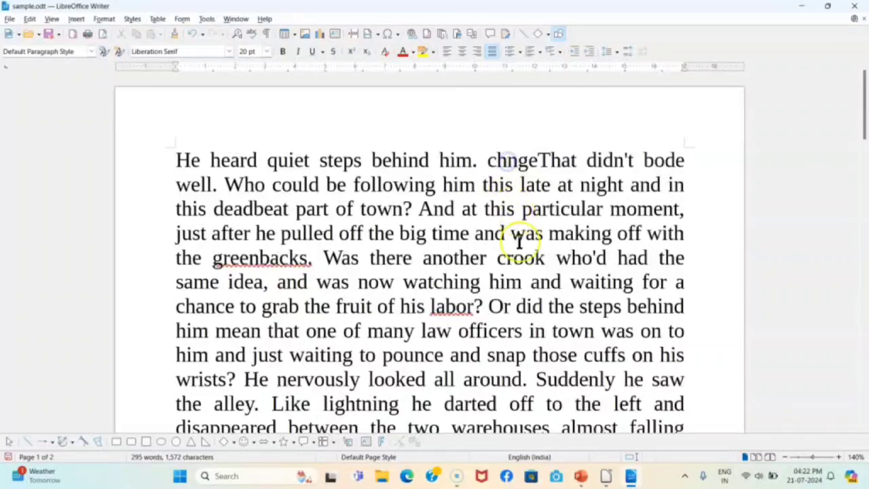
type("a")
left_click(541, 161)
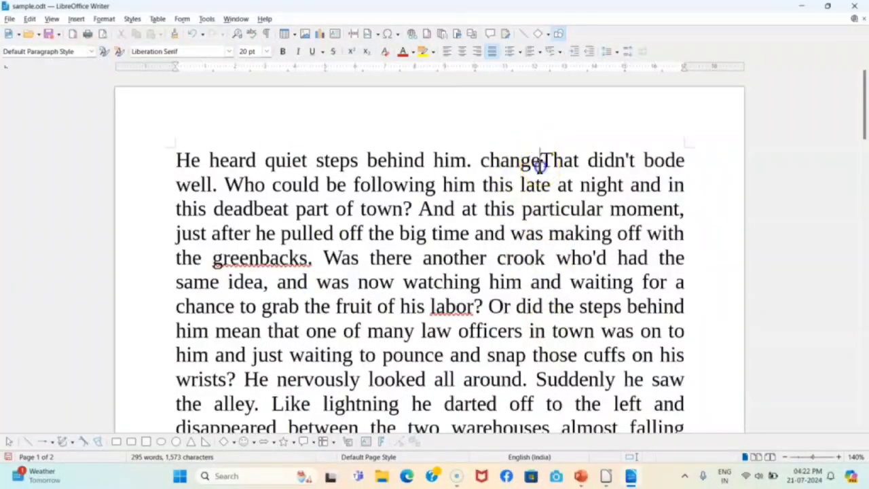
Insert the word "change" between "Who" and "could be following him"
left_click(271, 184)
type("chang")
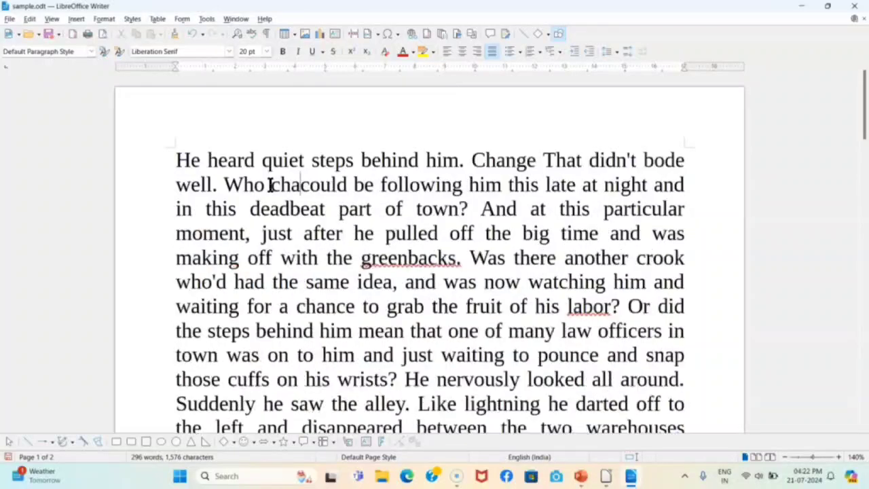
type("e")
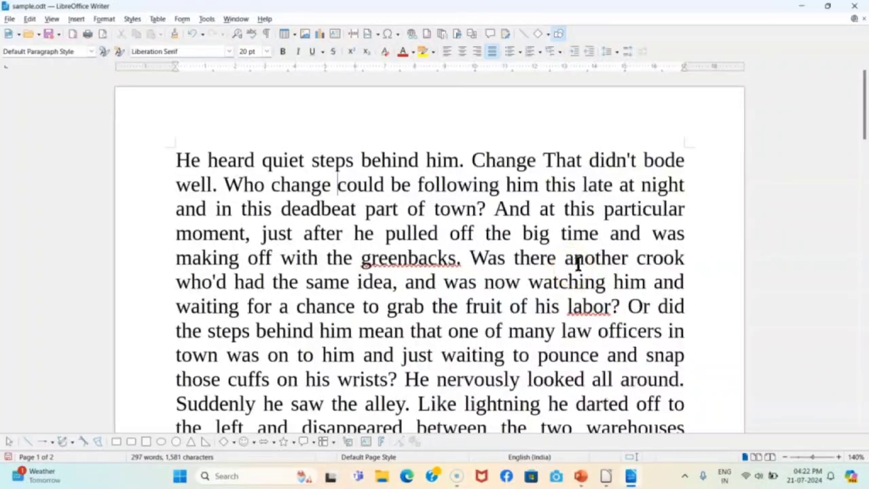
Turn on recording of tracked changes and insert a second "change" before "could be following him"
left_click(30, 20)
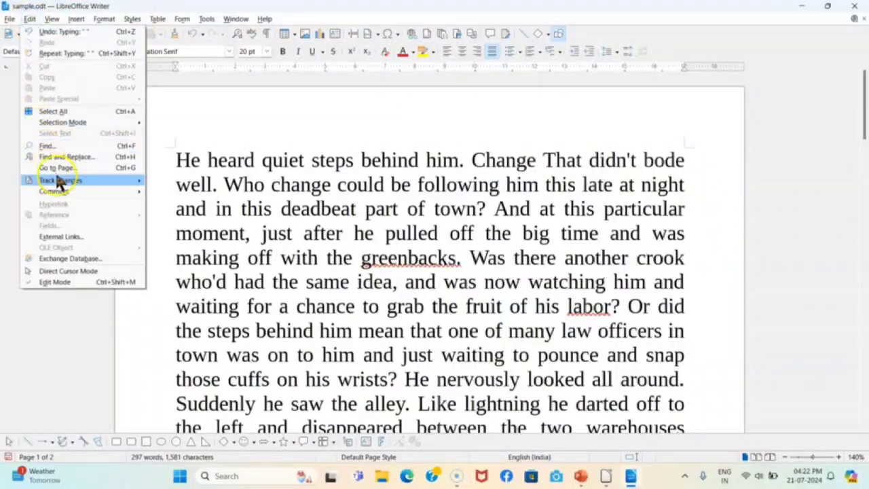
mouse_move(61, 183)
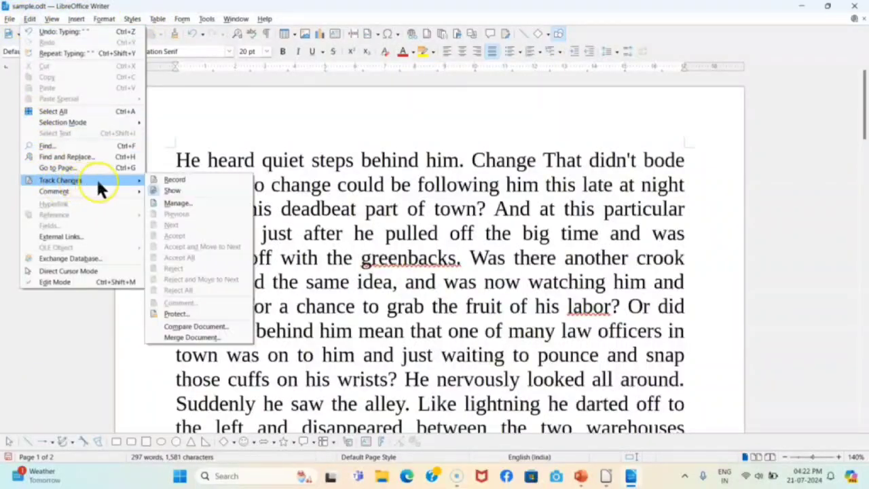
left_click(178, 180)
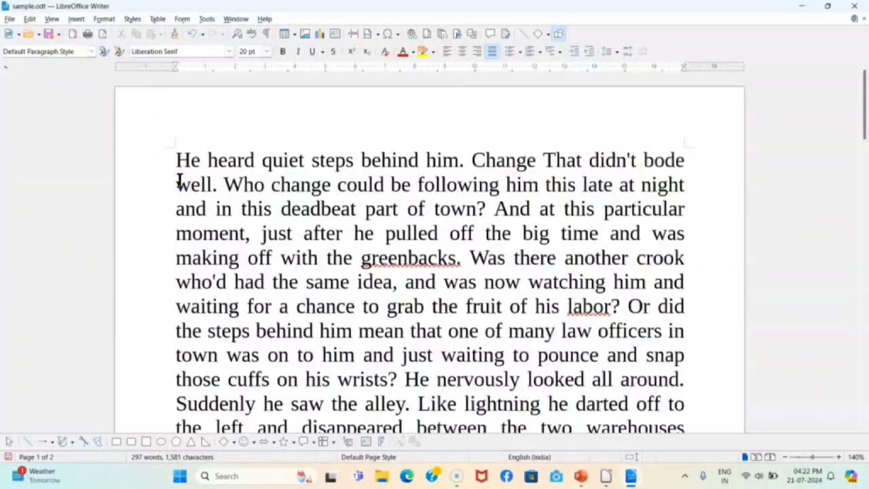
type("change")
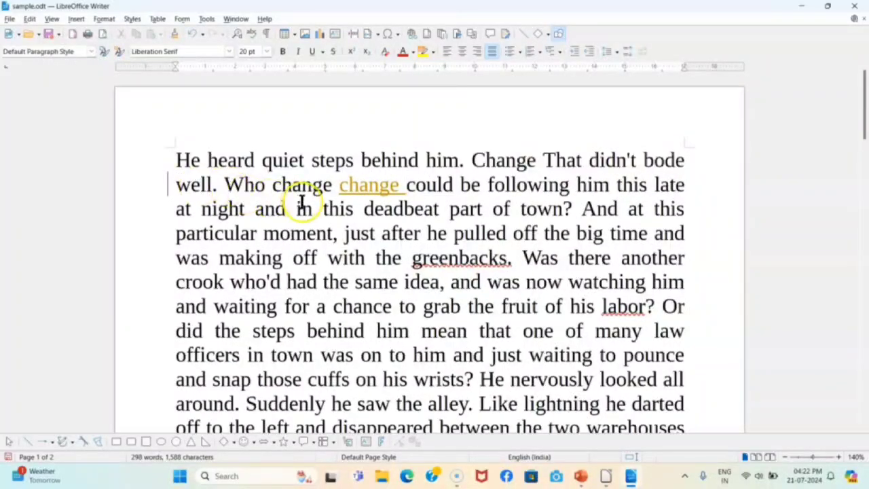
Insert the word "change" before "just after he" and again before "pulled off" as tracked insertions
left_click(343, 235)
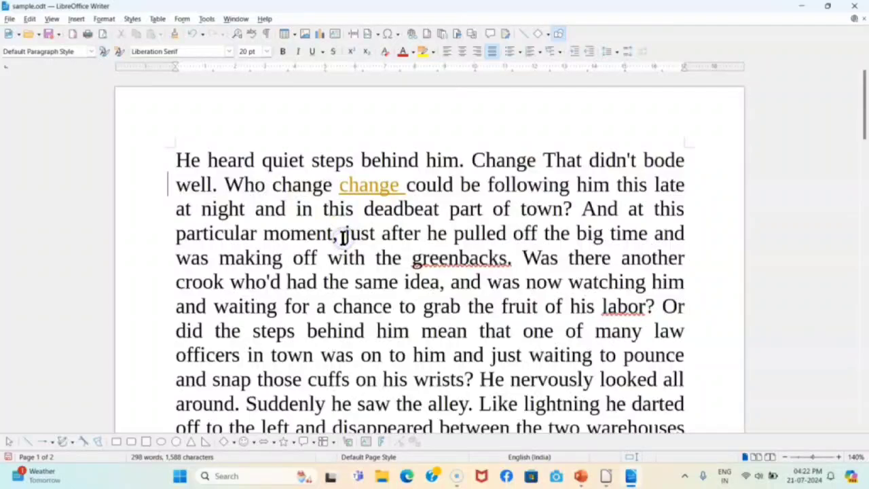
type("change")
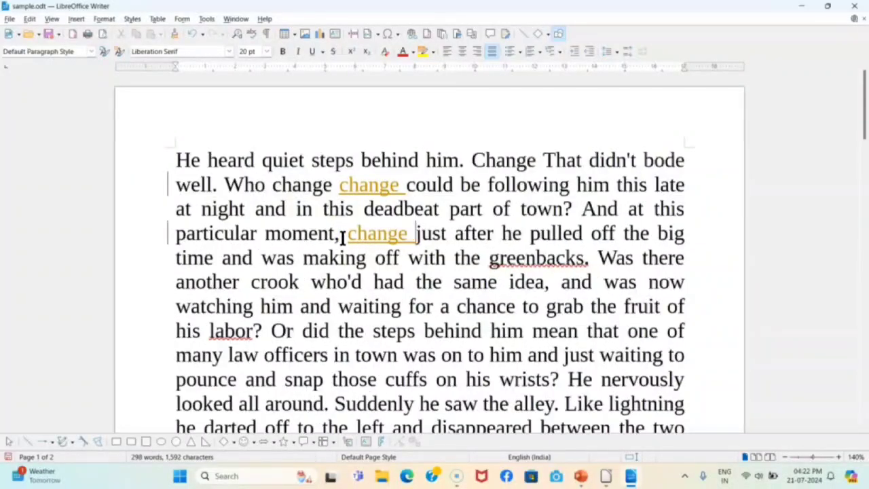
left_click(525, 237)
type("chang")
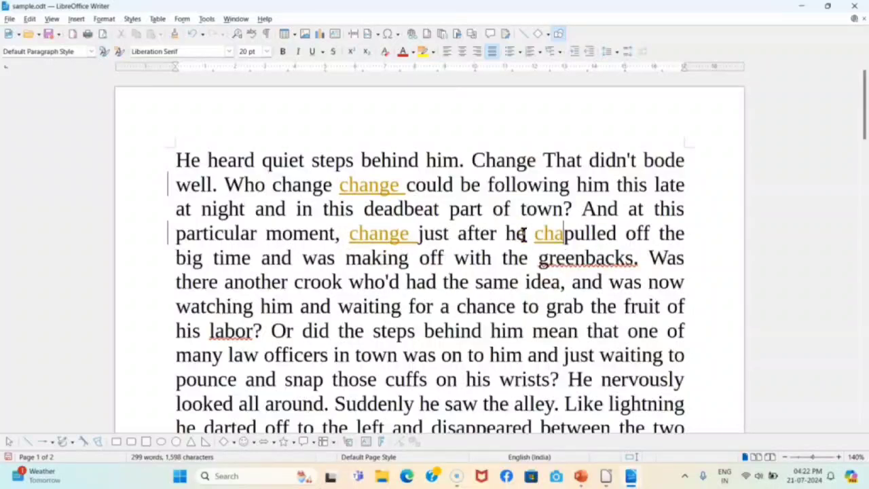
type("e")
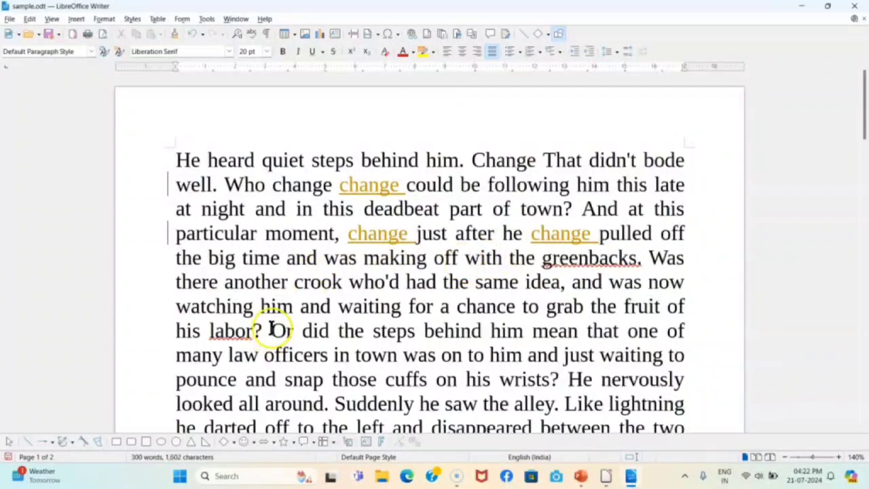
Display the Track Changes toolbar
left_click(51, 18)
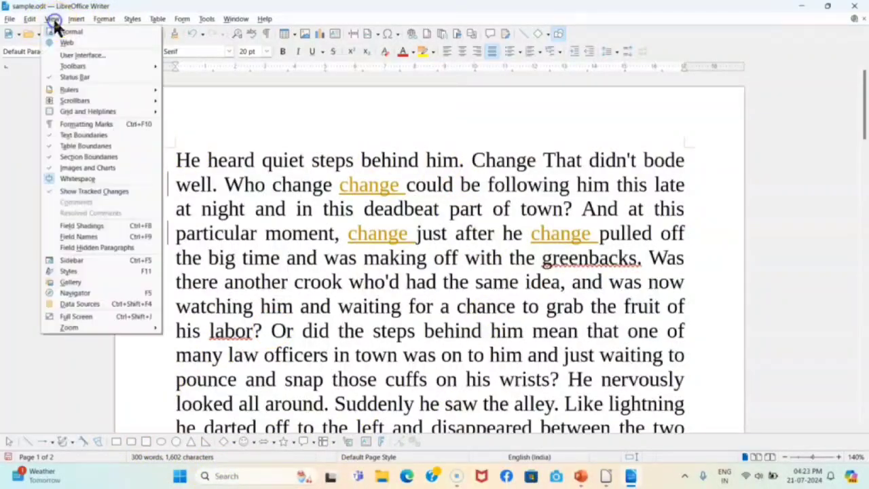
left_click(75, 67)
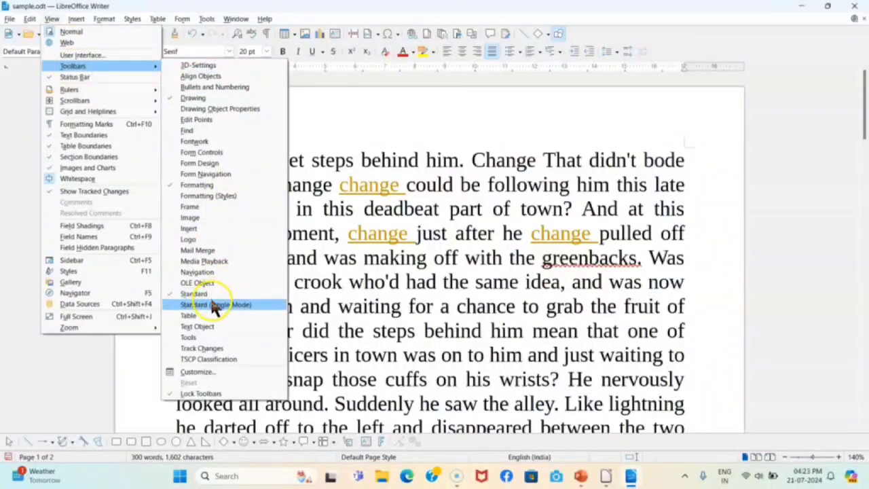
left_click(206, 349)
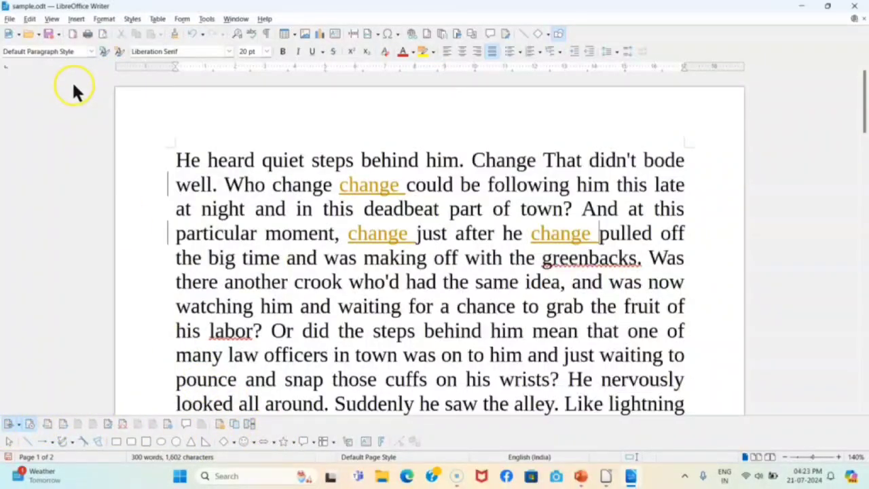
Hide the tracked change markup in the document
left_click(29, 19)
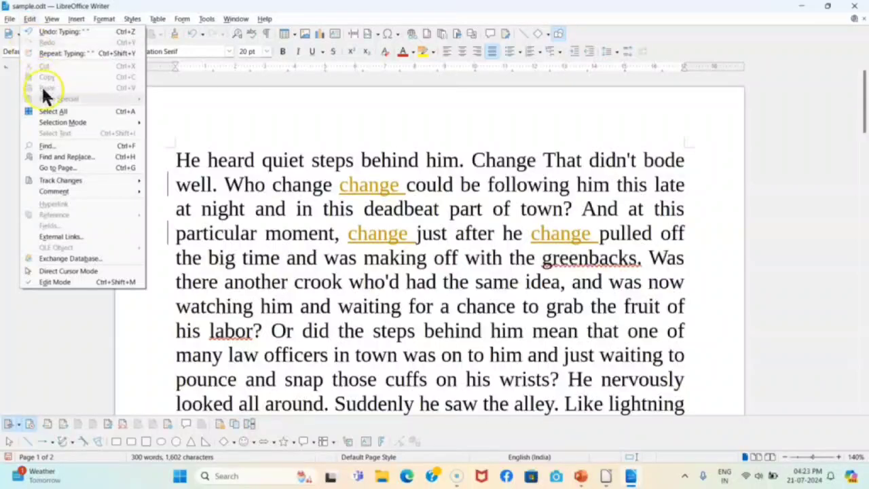
mouse_move(64, 187)
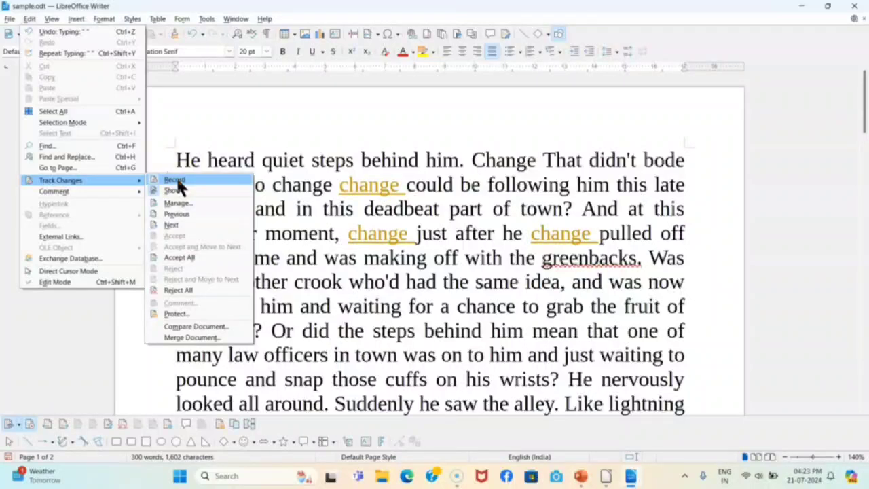
left_click(177, 193)
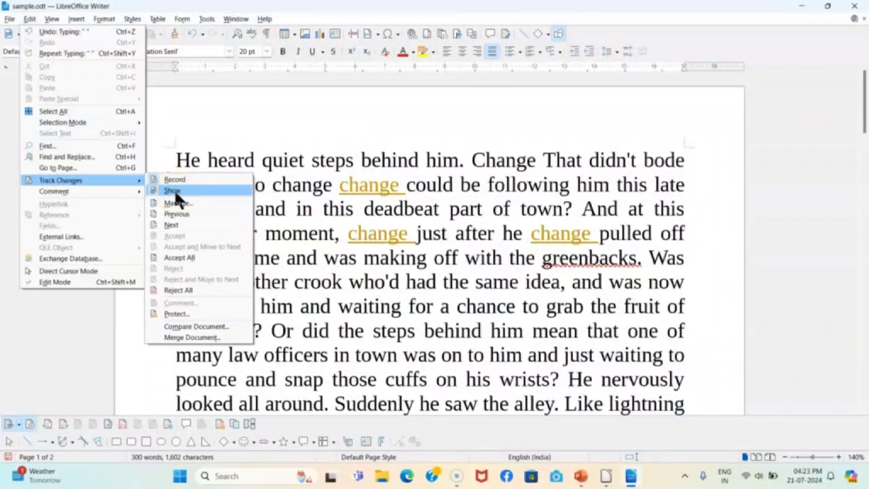
left_click(175, 192)
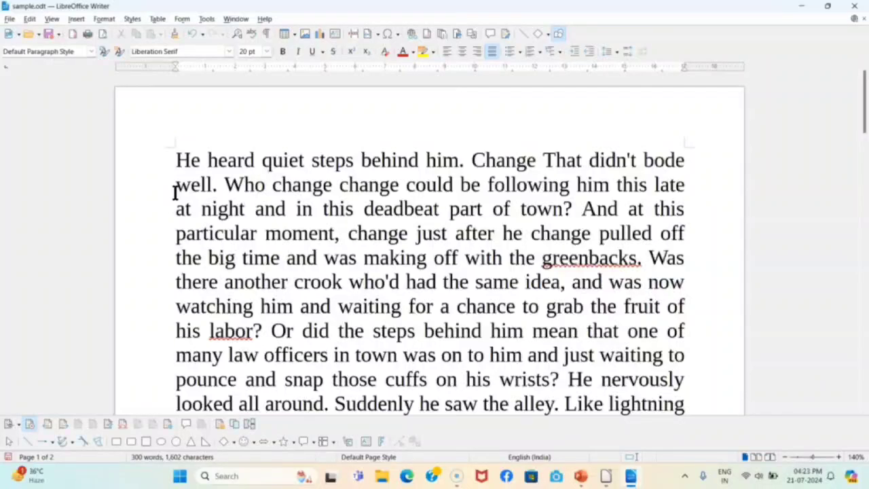
Show the tracked change markup in the document again
left_click(31, 19)
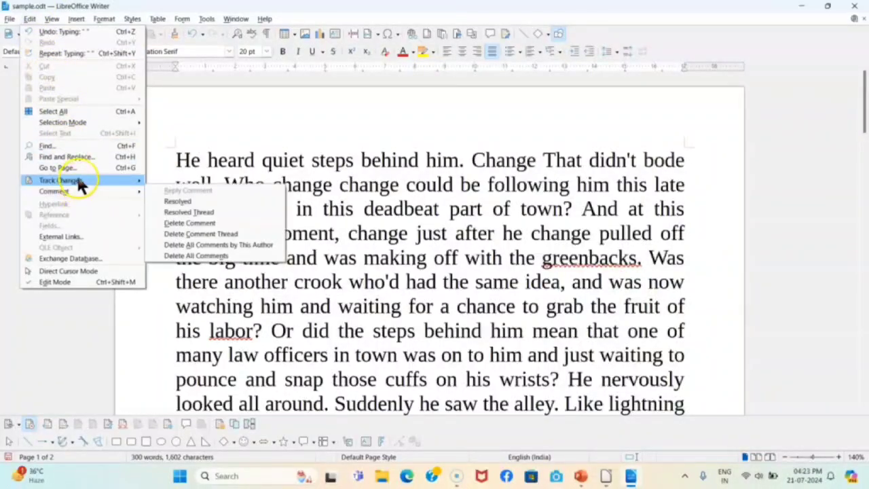
mouse_move(85, 178)
left_click(175, 190)
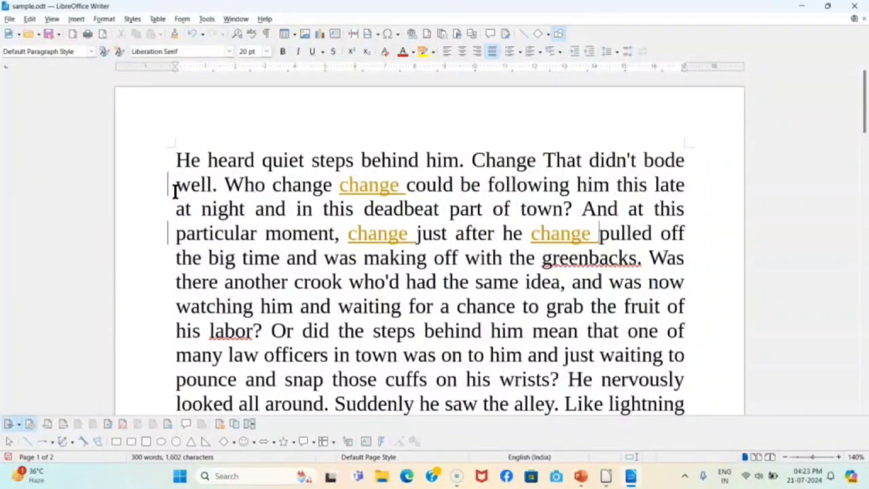
left_click(30, 19)
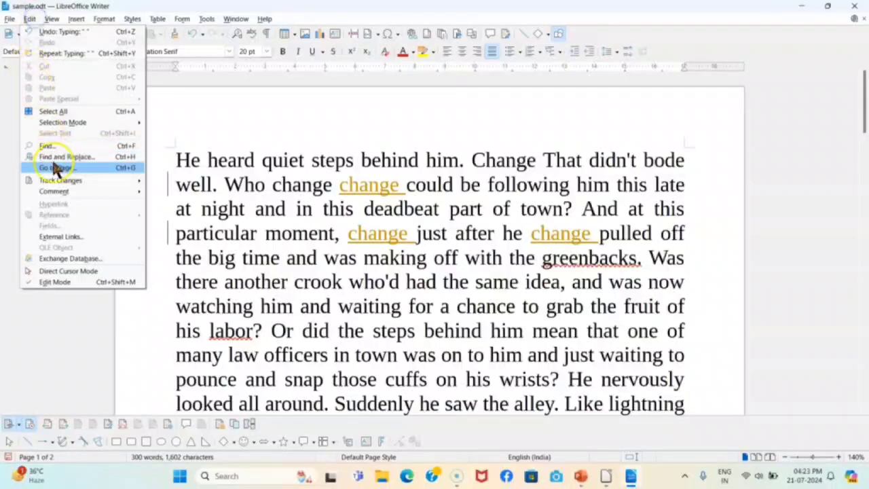
mouse_move(132, 181)
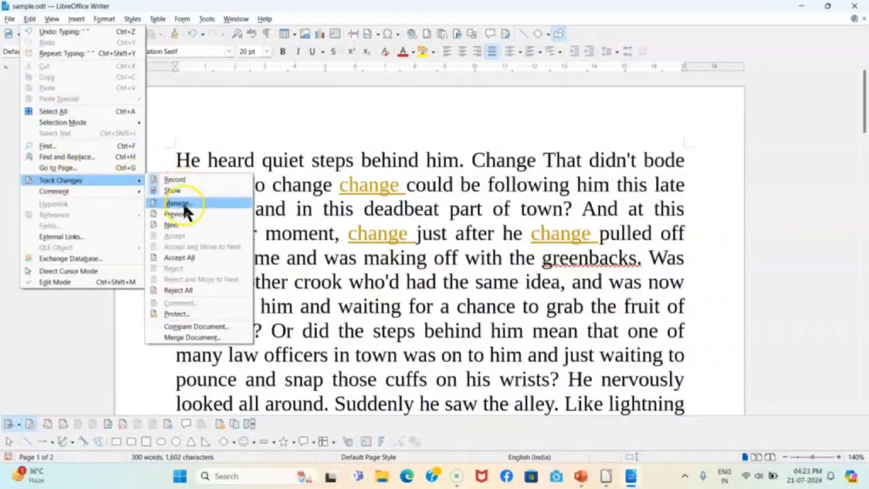
left_click(109, 349)
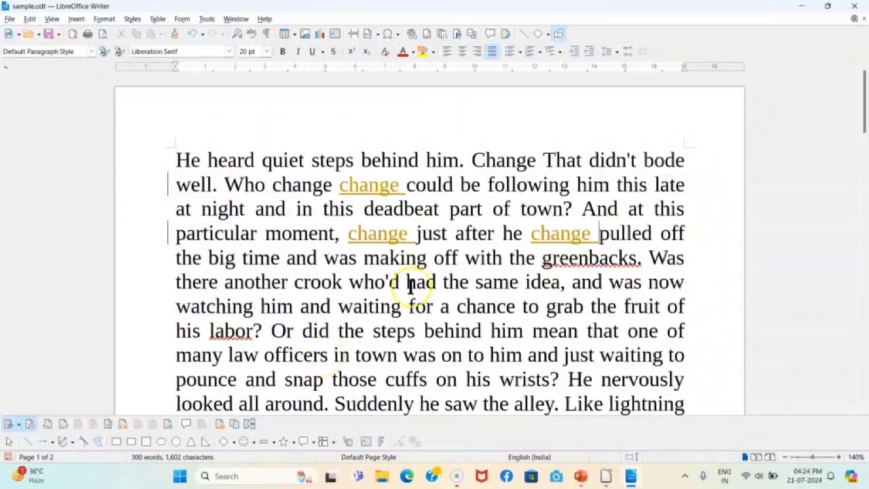
Accept all tracked changes and undo the acceptance, and reject all tracked changes and undo the rejection
left_click(107, 419)
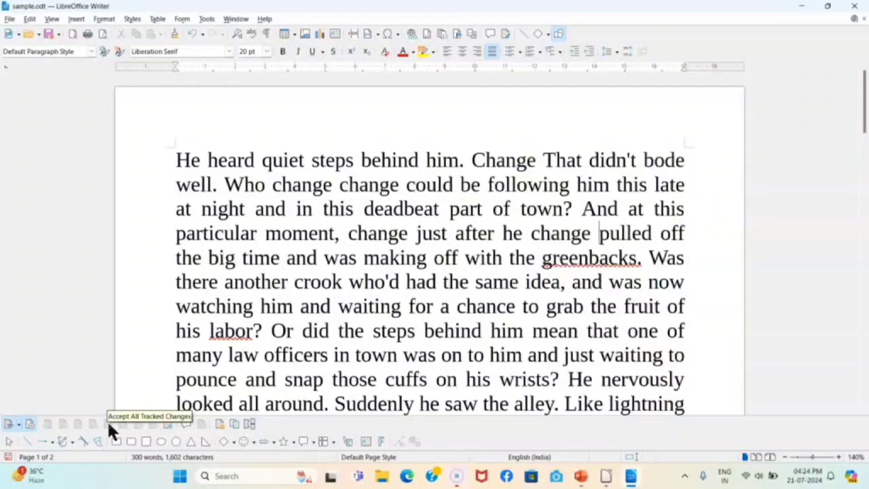
key("ctrl+z")
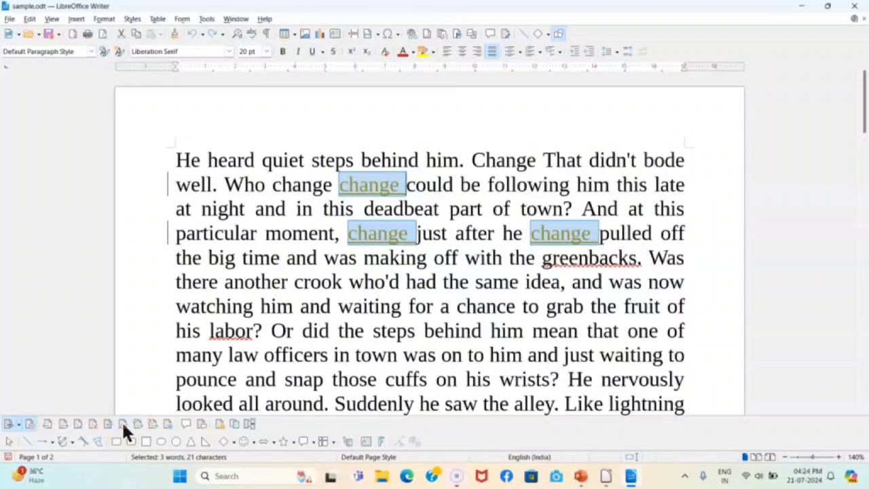
left_click(123, 424)
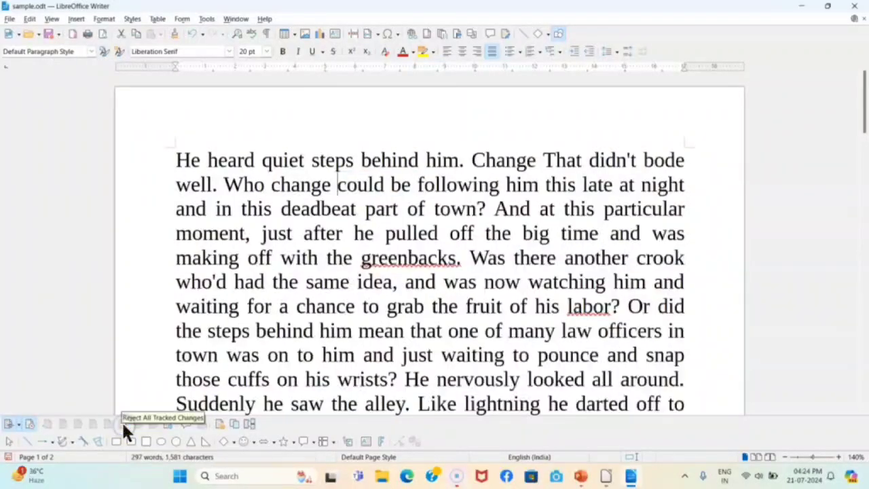
key("ctrl+z")
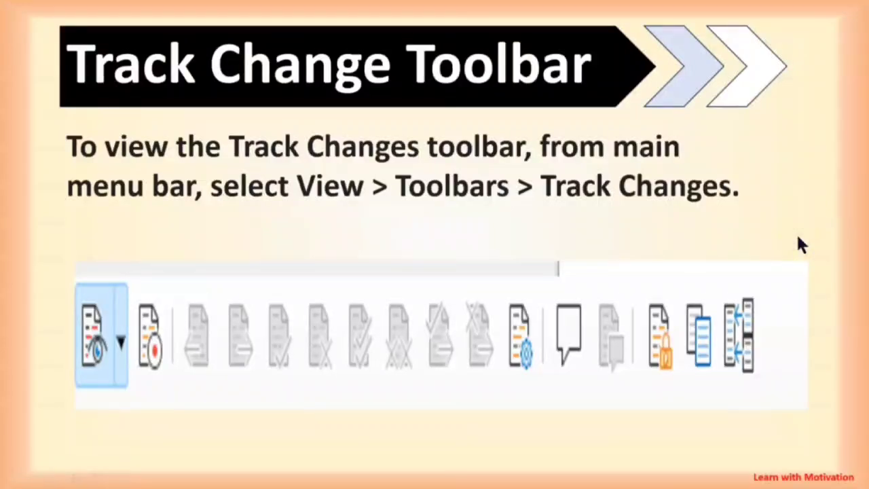
left_click(798, 238)
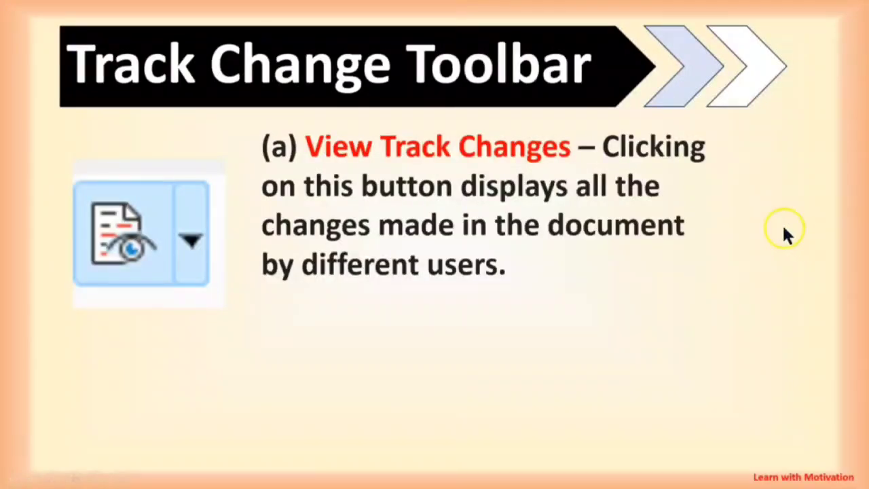